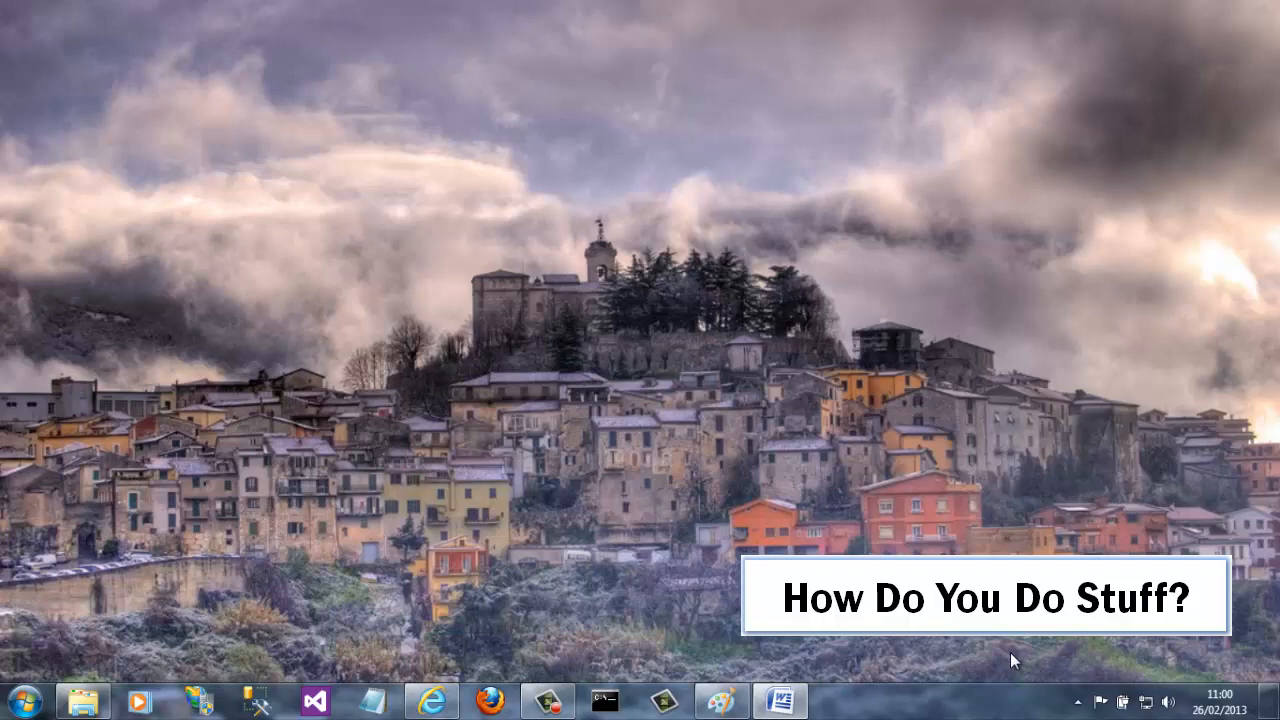
Step: Search Google for 'eclipse ee downloads' and open the eclipse.org Downloads result
{"action": "left_click", "coordinate": [432, 701]}
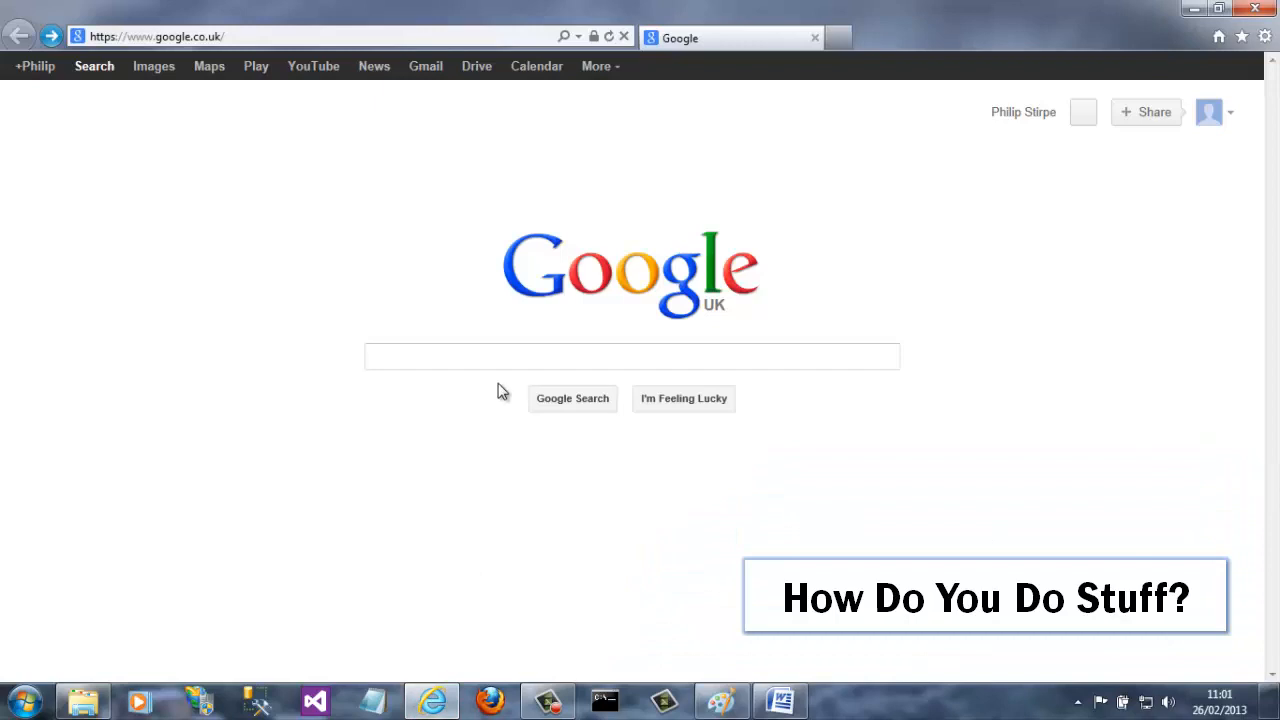
{"action": "type", "text": "eclipse ee downloads"}
{"action": "key", "text": "Return"}
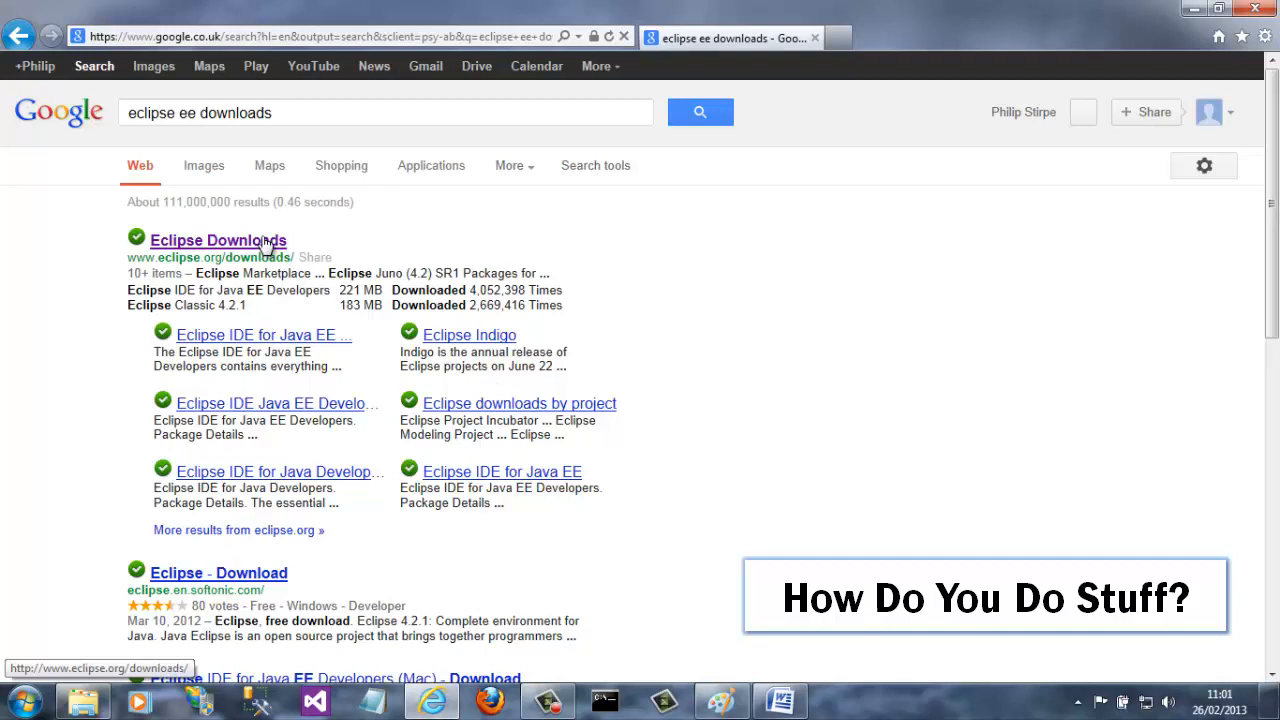
{"action": "left_click", "coordinate": [268, 243]}
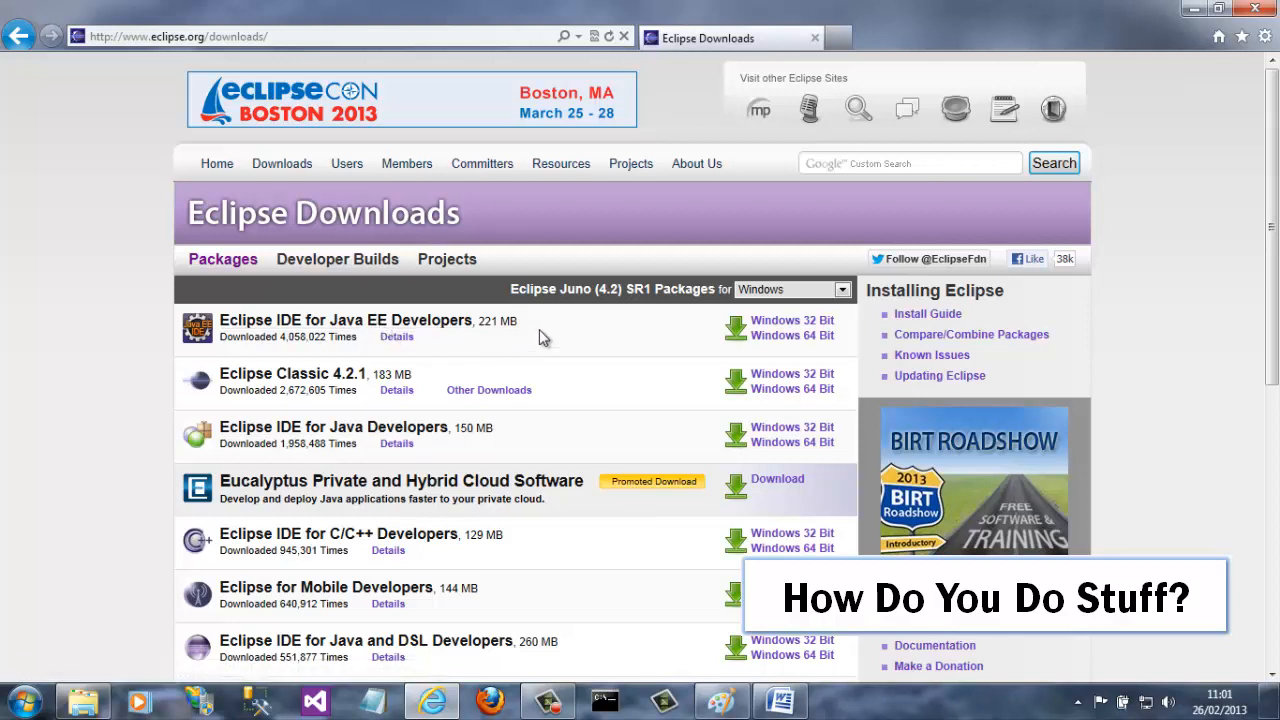
{"action": "double_click", "coordinate": [578, 290]}
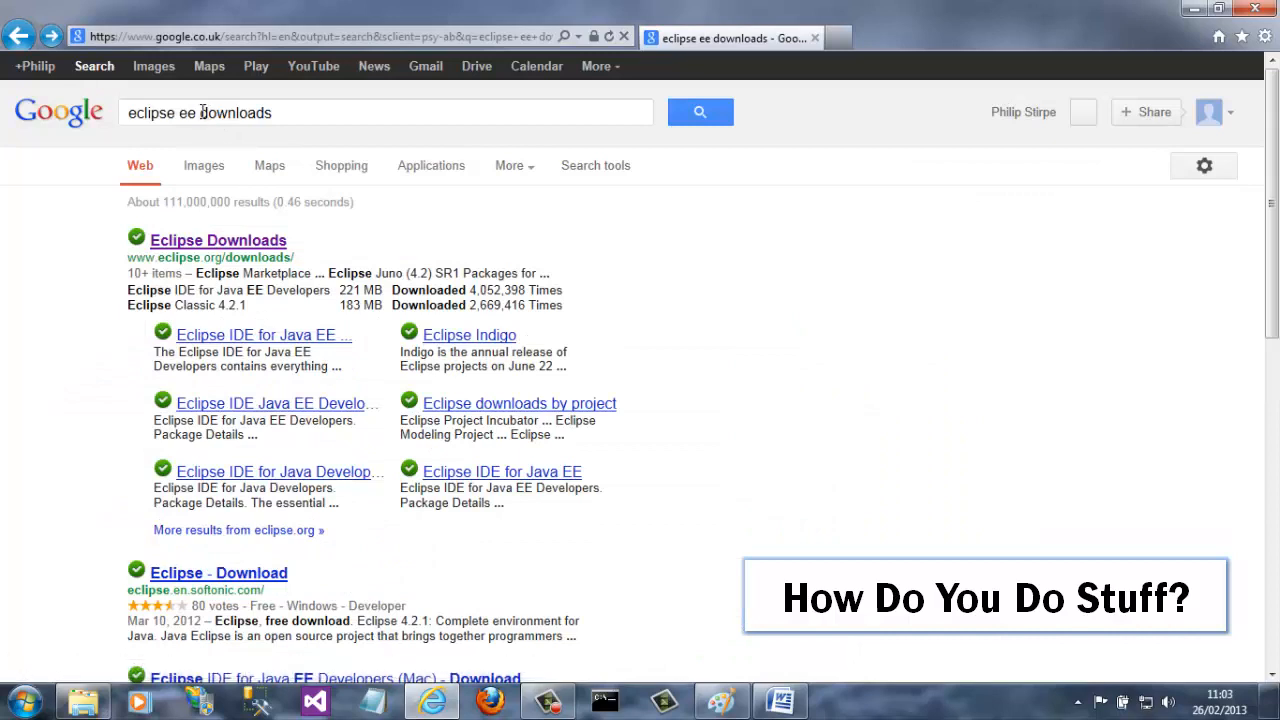
Step: Refine the search with 'indigo' and open the 'Indigo - Eclipse' result
{"action": "left_click", "coordinate": [202, 113]}
{"action": "type", "text": "indigo"}
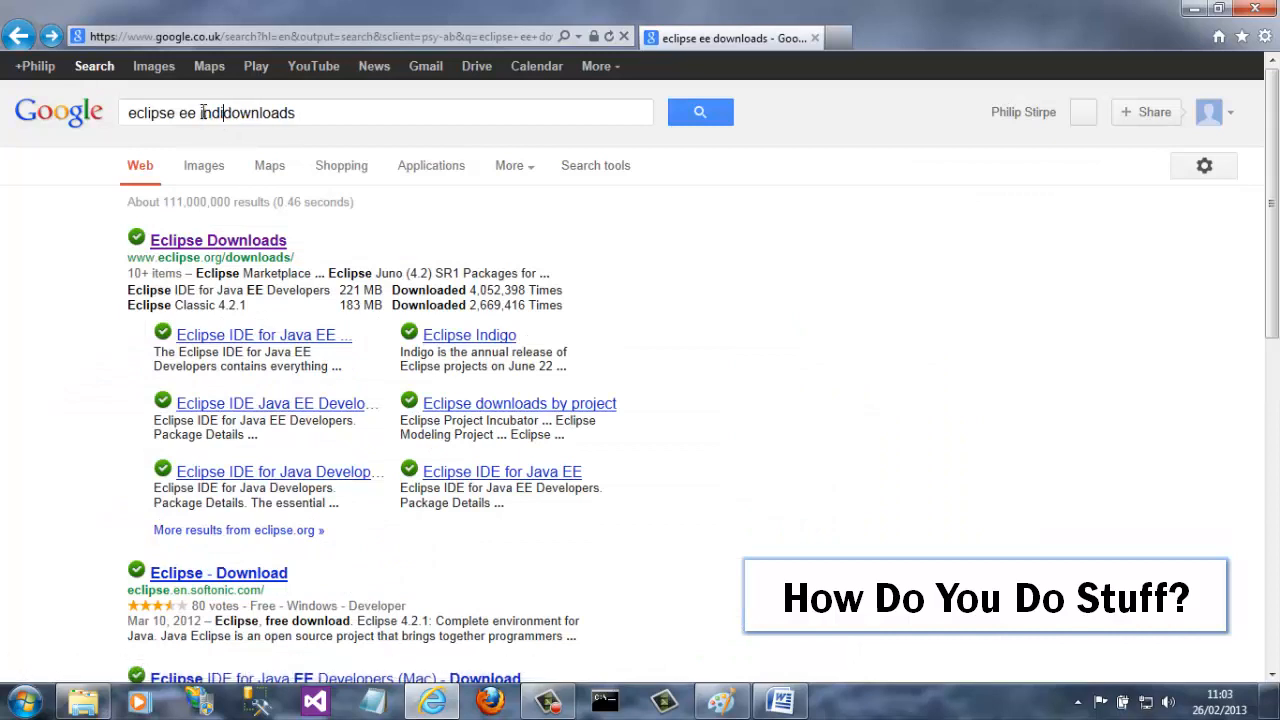
{"action": "key", "text": "Return"}
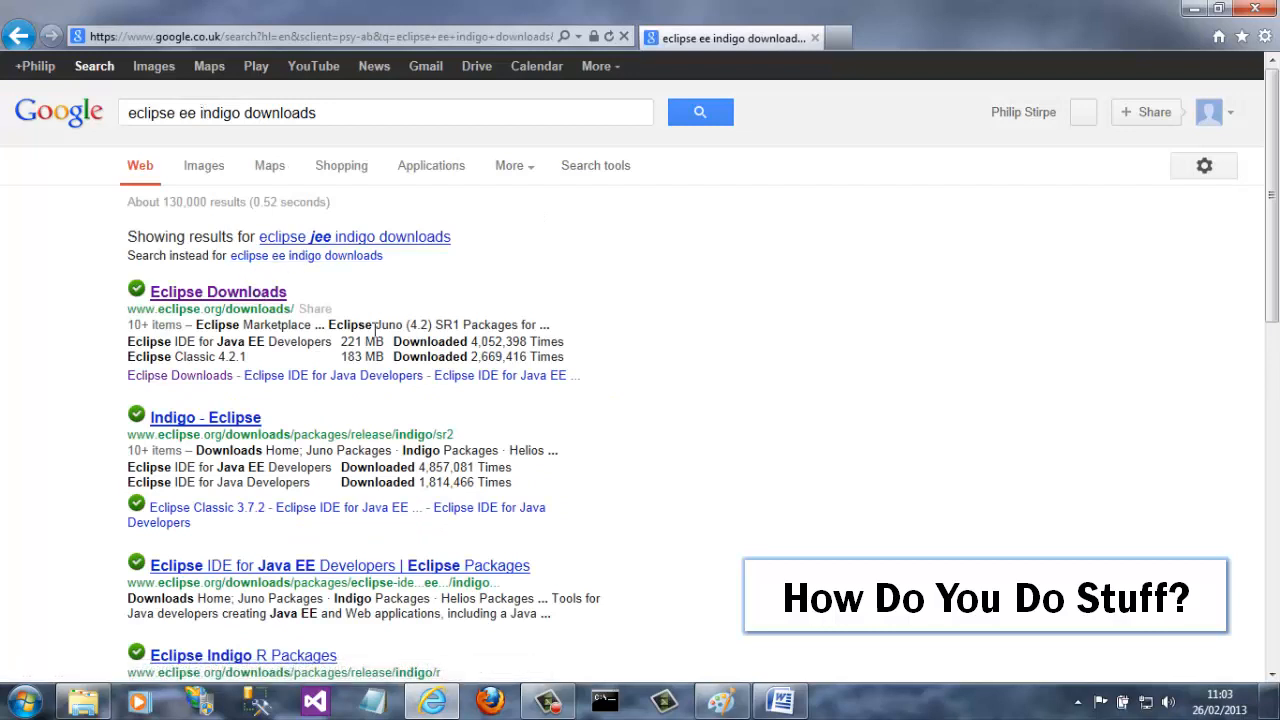
{"action": "left_click", "coordinate": [205, 420]}
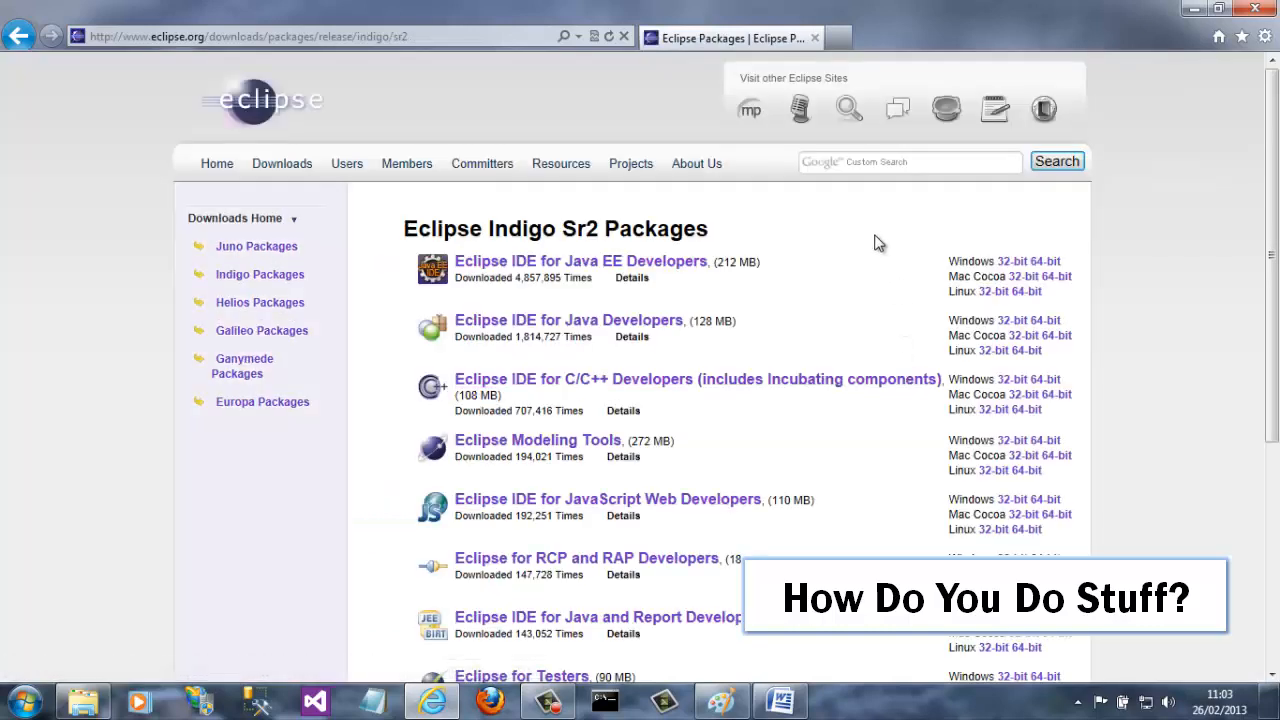
Step: Start downloading the Windows 64-bit Java EE Developers package from the suggested mirror
{"action": "double_click", "coordinate": [522, 230]}
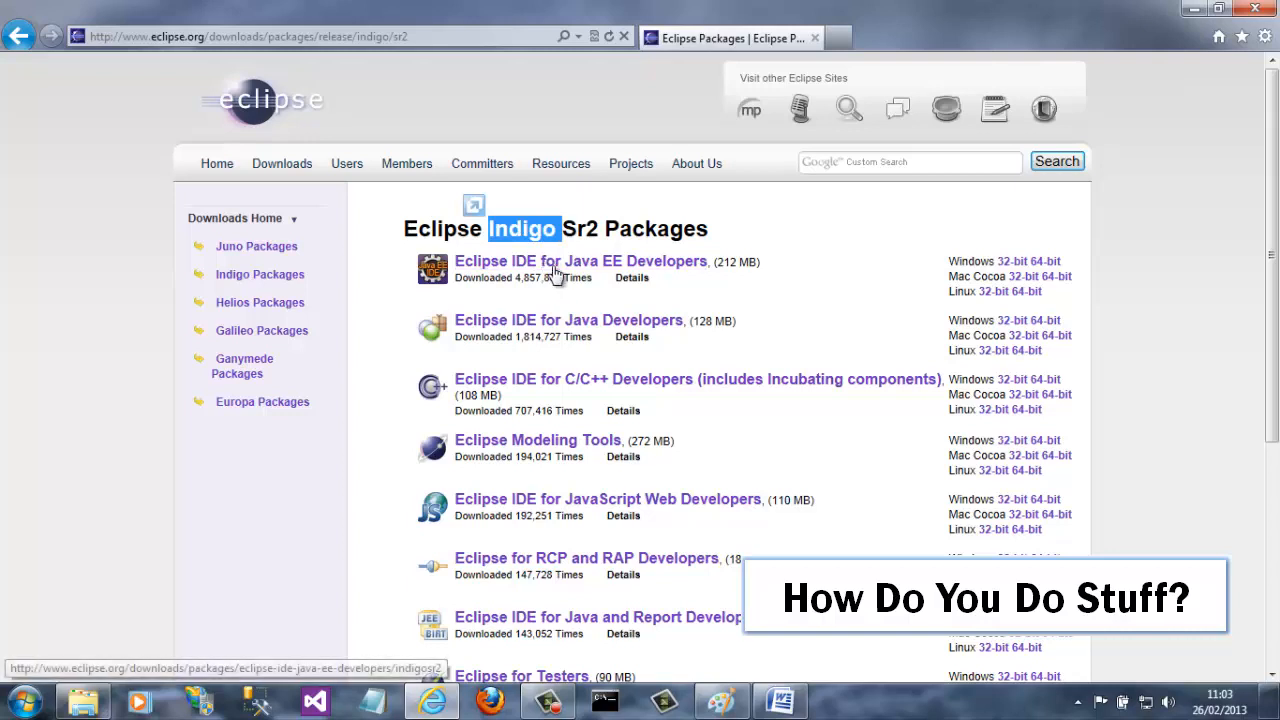
{"action": "left_click", "coordinate": [1048, 263]}
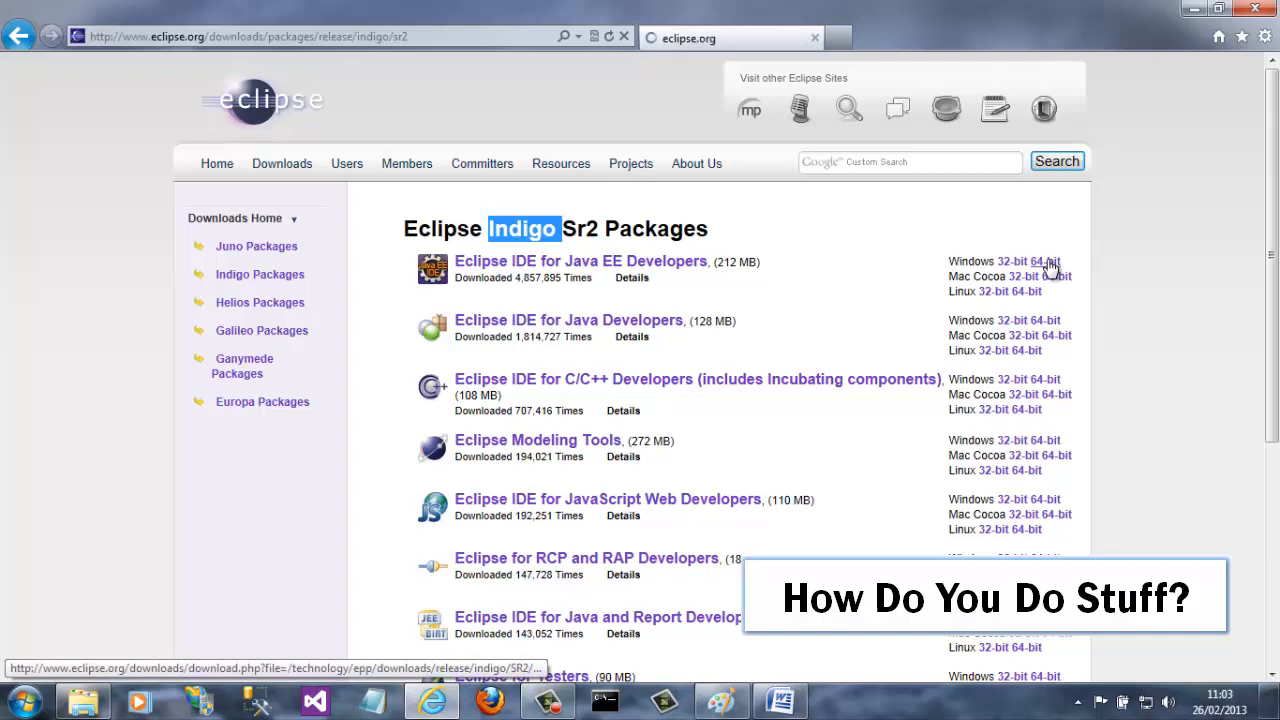
{"action": "left_click", "coordinate": [395, 368]}
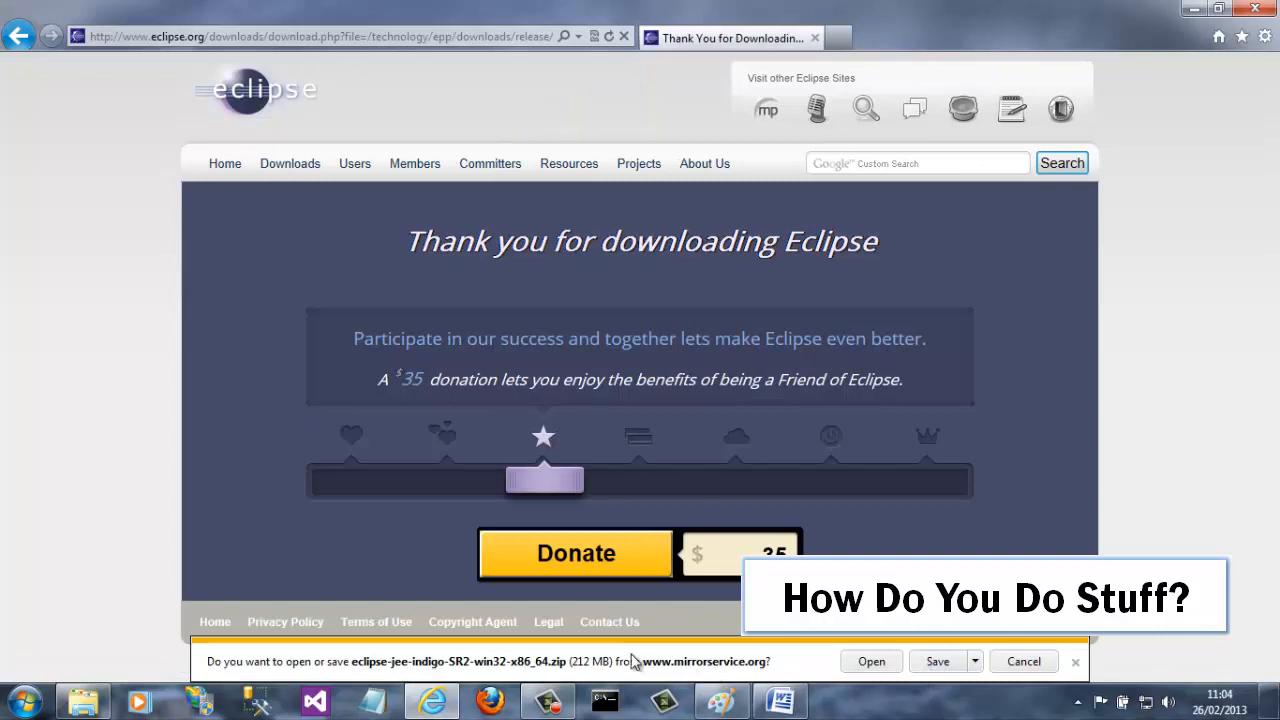
Step: Save eclipse-jee-indigo-SR2-win32-x86_64.zip into the Java Demo folder and dismiss the completed-download bar
{"action": "left_click", "coordinate": [975, 662]}
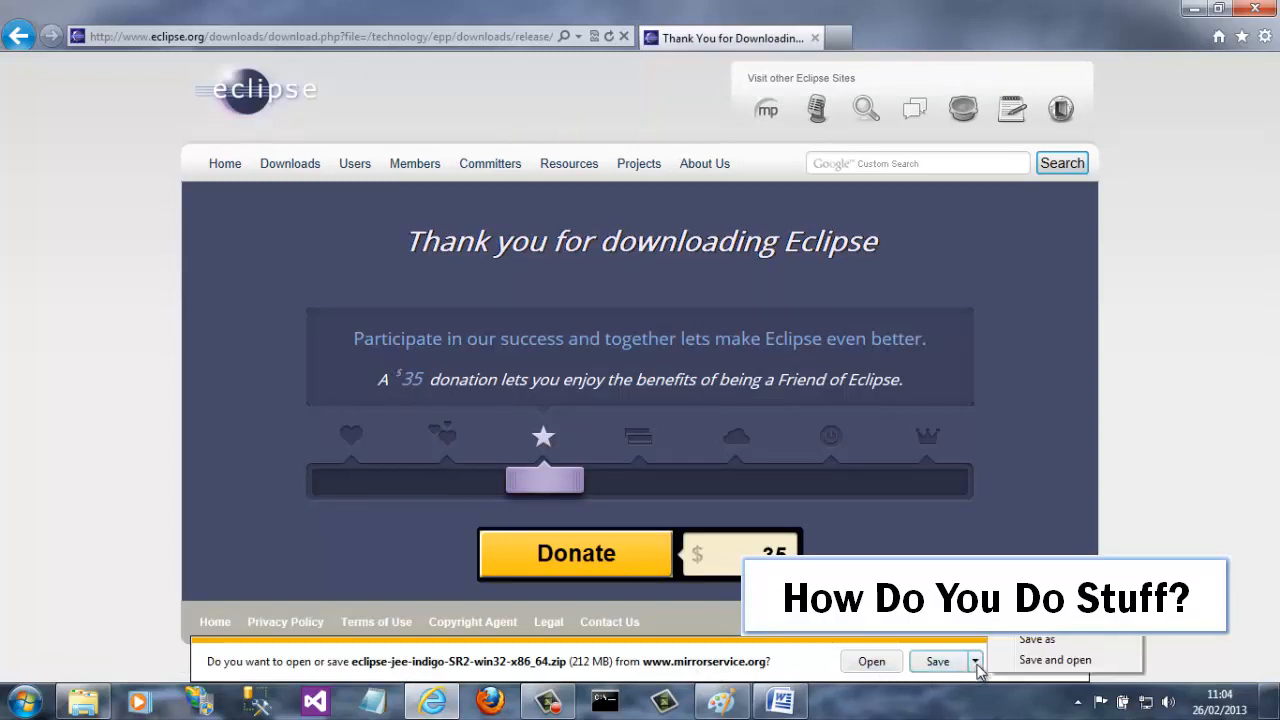
{"action": "left_click", "coordinate": [1034, 640]}
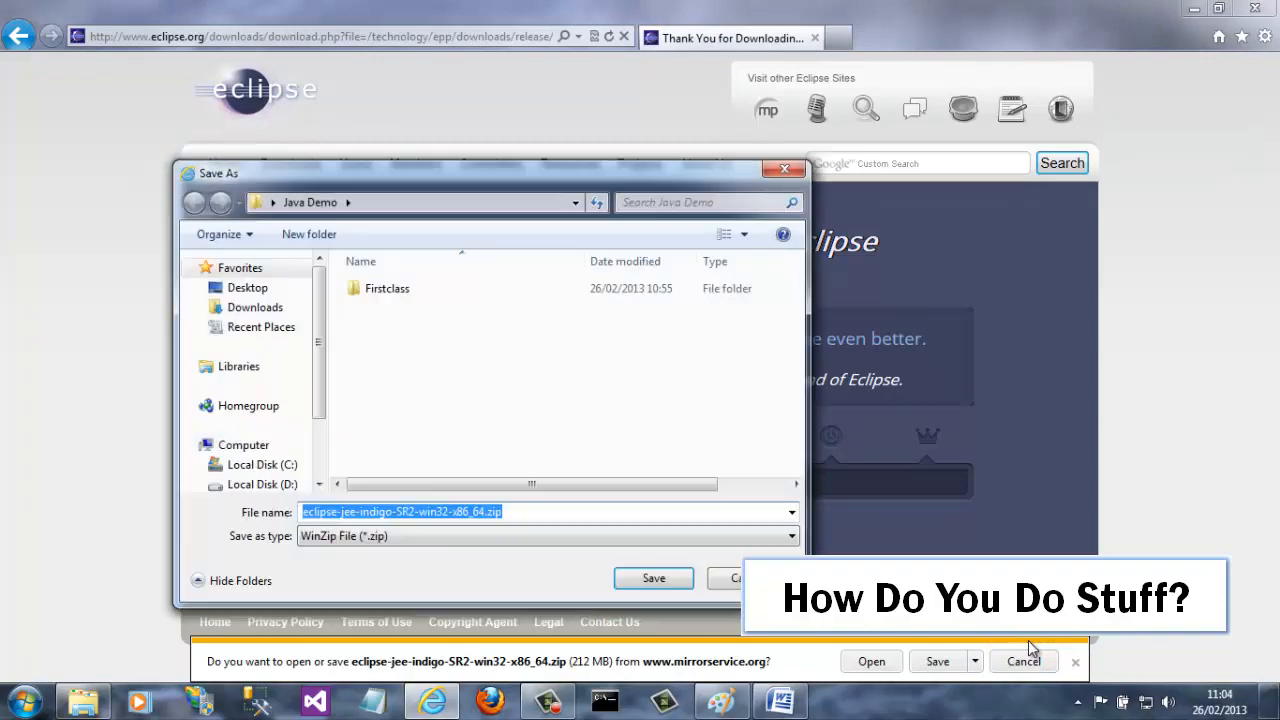
{"action": "left_click", "coordinate": [654, 582]}
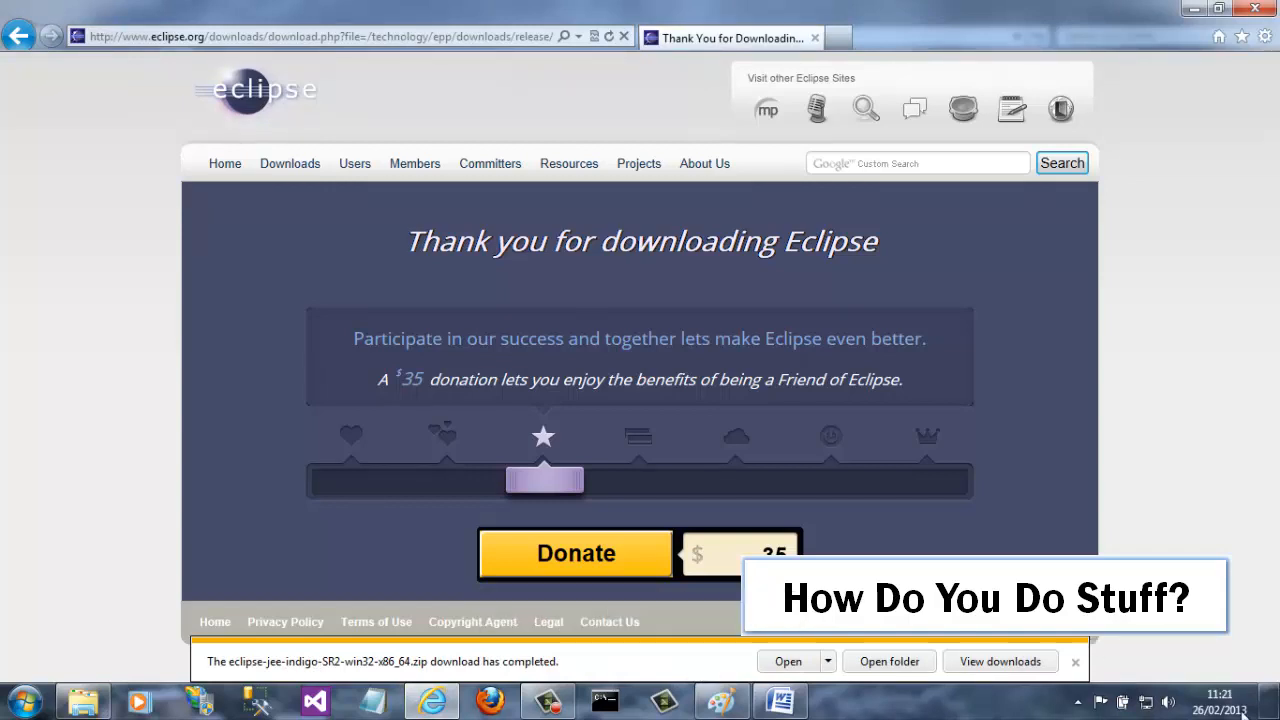
{"action": "left_click", "coordinate": [1075, 662]}
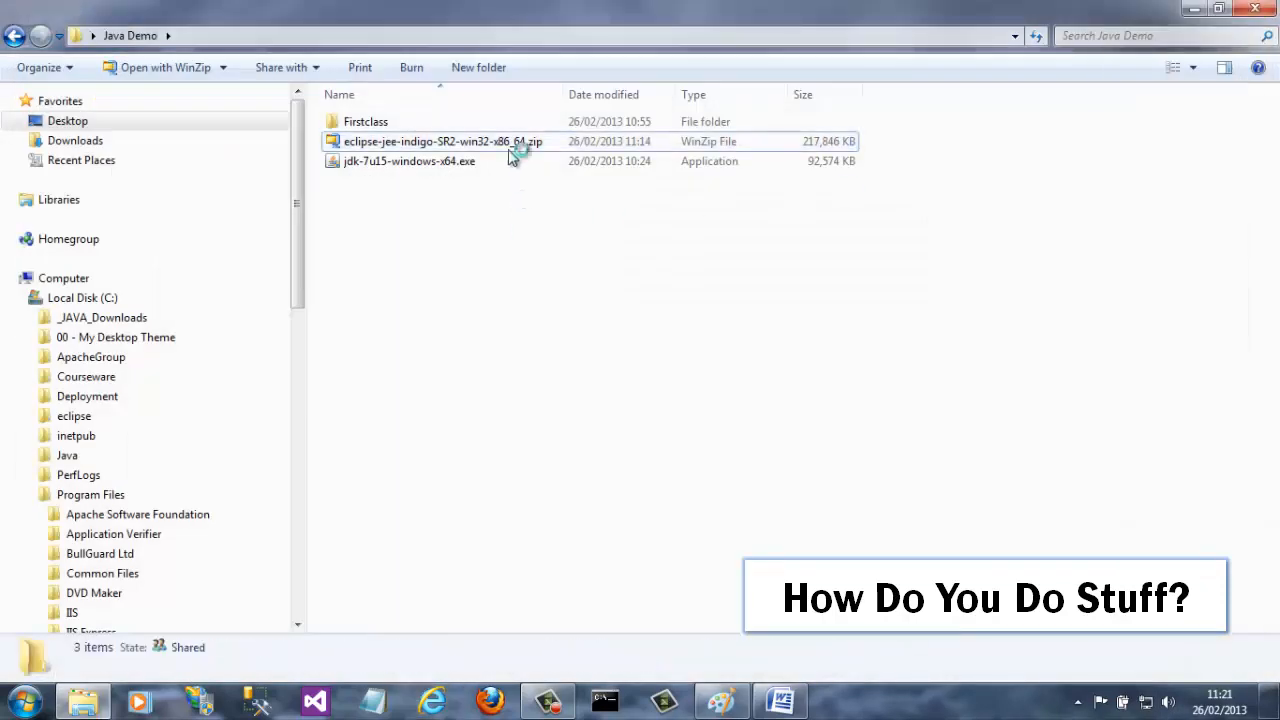
Step: Extract the downloaded Eclipse zip with WinZip to Local Disk C:\
{"action": "left_click", "coordinate": [506, 200]}
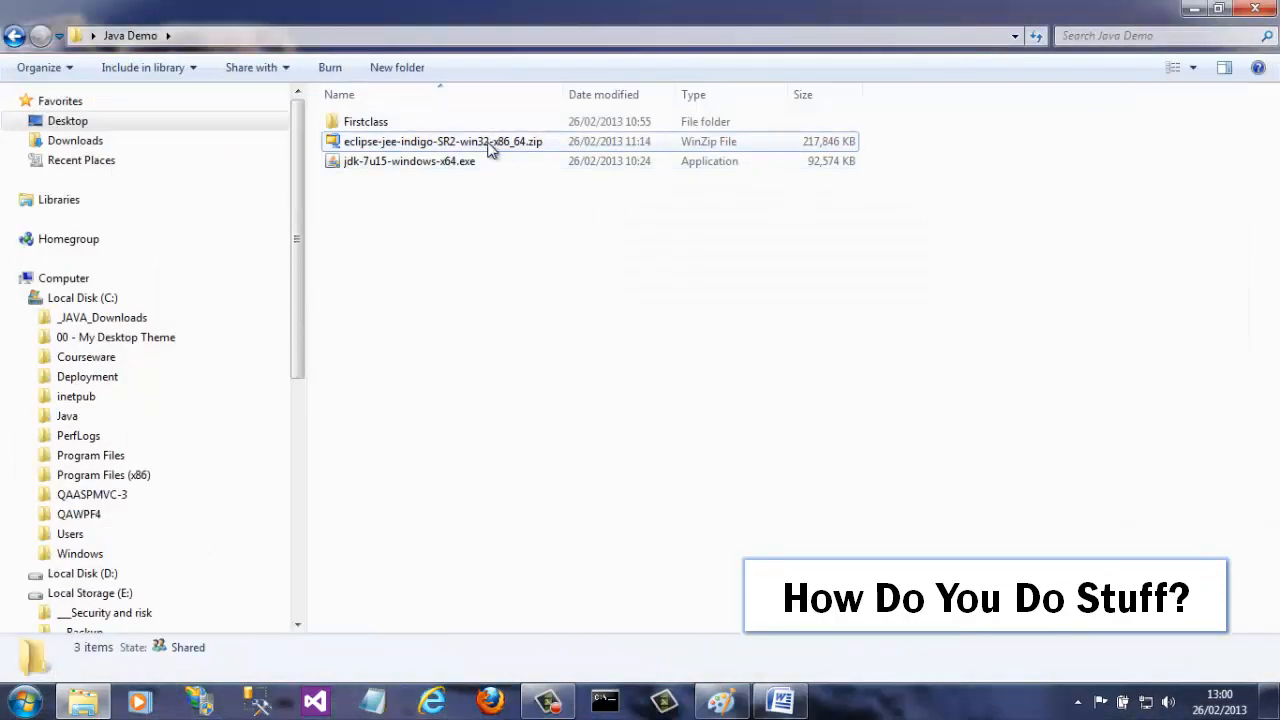
{"action": "left_click", "coordinate": [490, 146]}
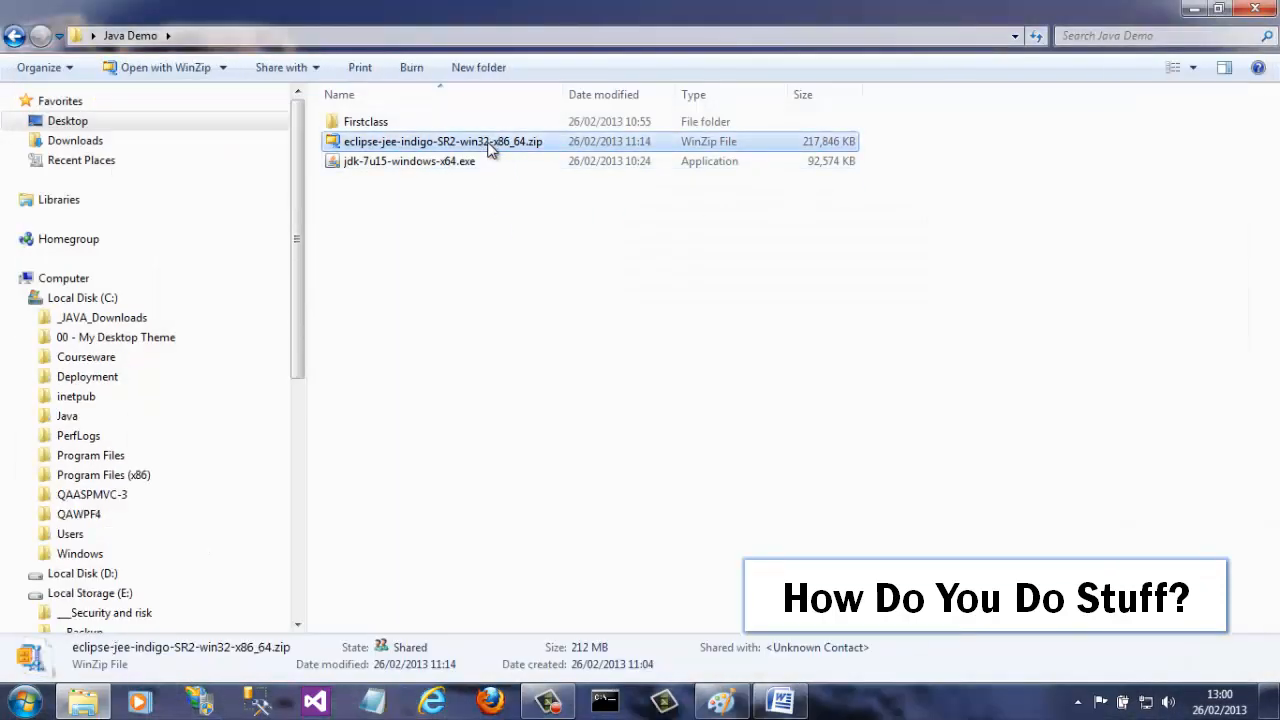
{"action": "right_click", "coordinate": [490, 146]}
{"action": "mouse_move", "coordinate": [319, 346]}
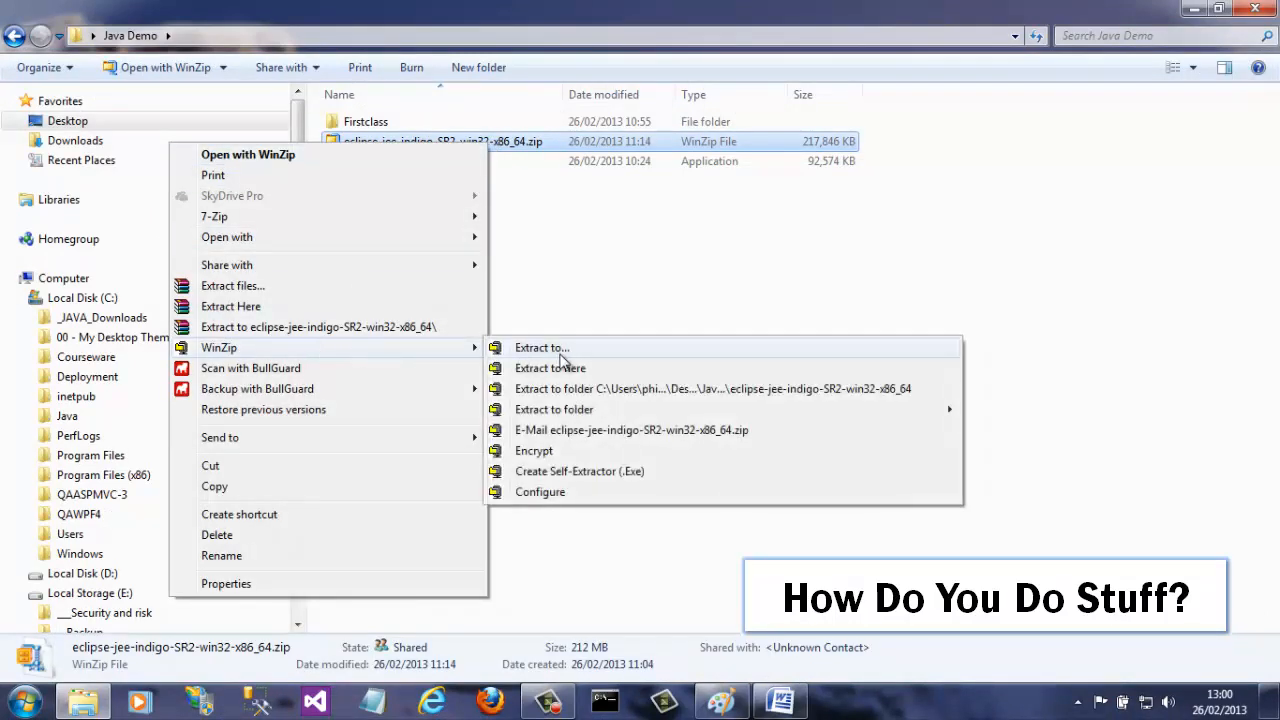
{"action": "left_click", "coordinate": [565, 352]}
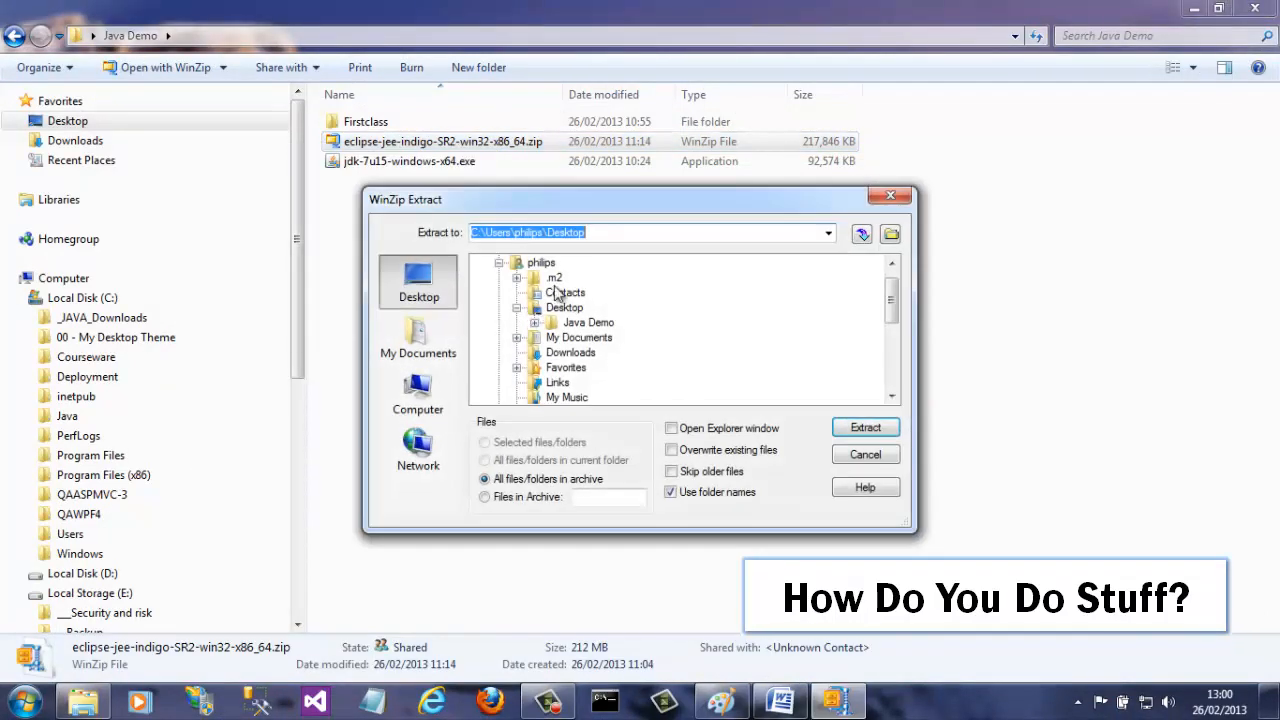
{"action": "left_click", "coordinate": [445, 413]}
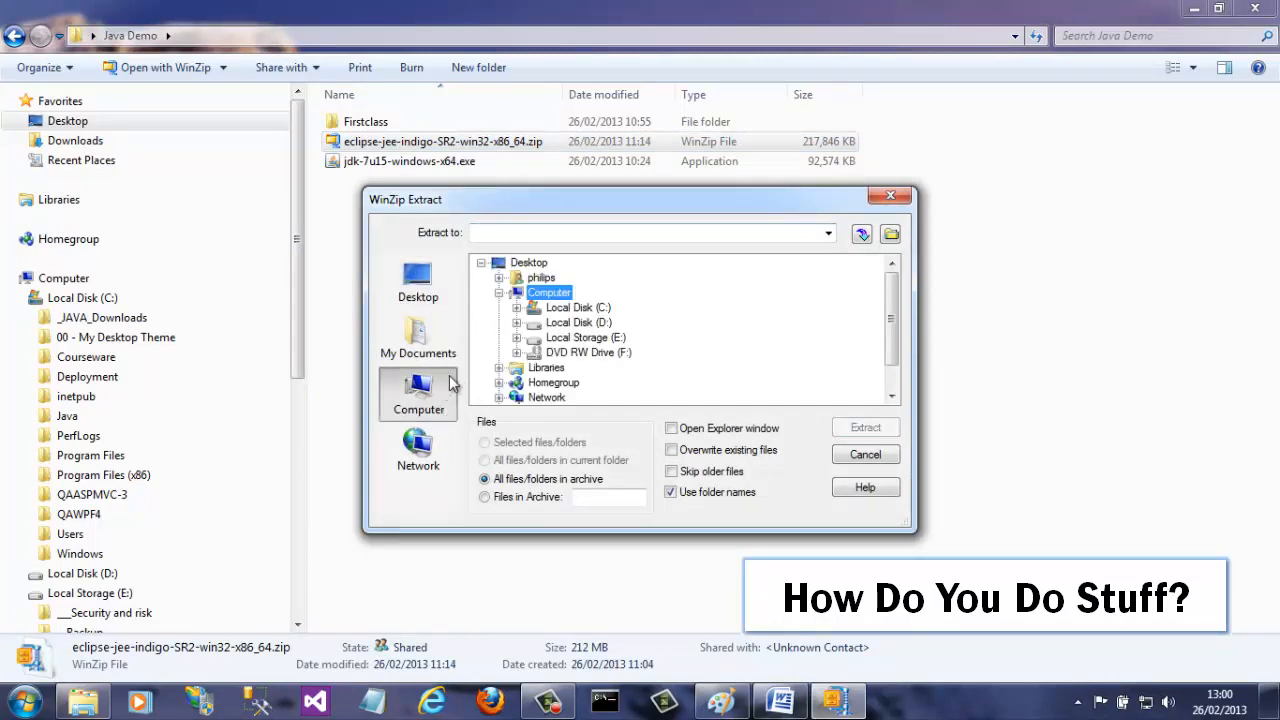
{"action": "left_click", "coordinate": [596, 309]}
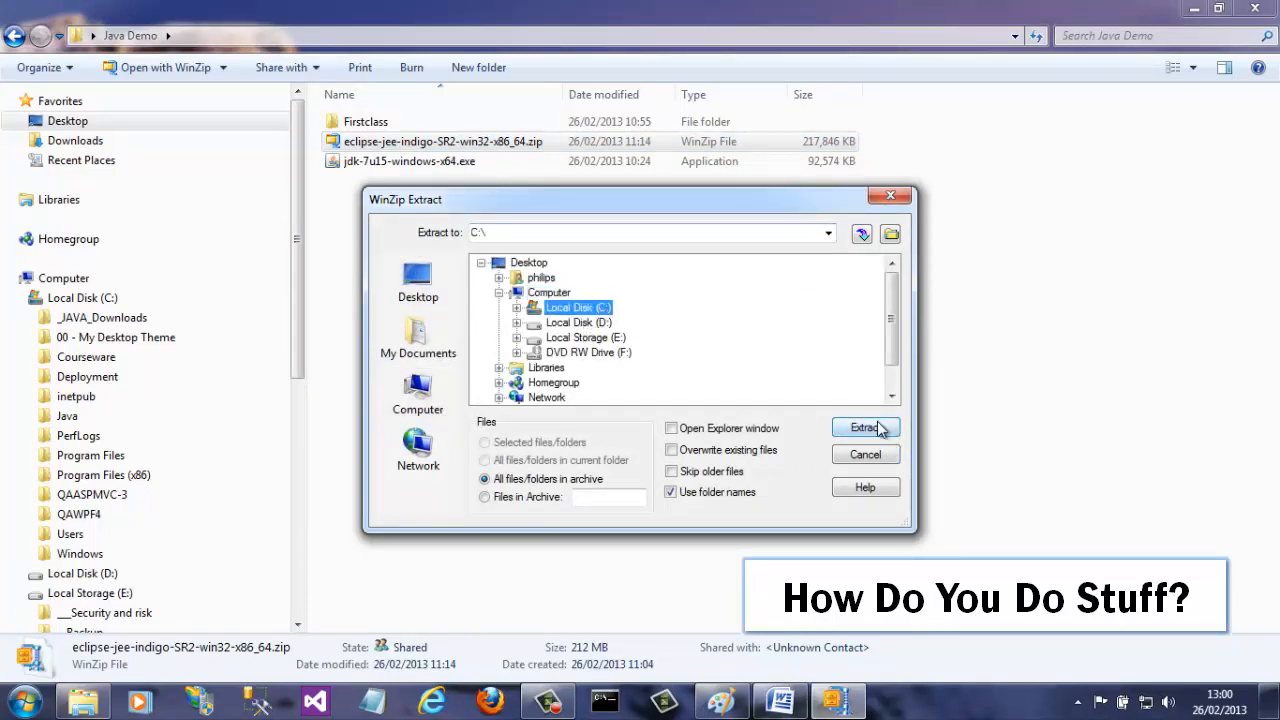
{"action": "left_click", "coordinate": [877, 425]}
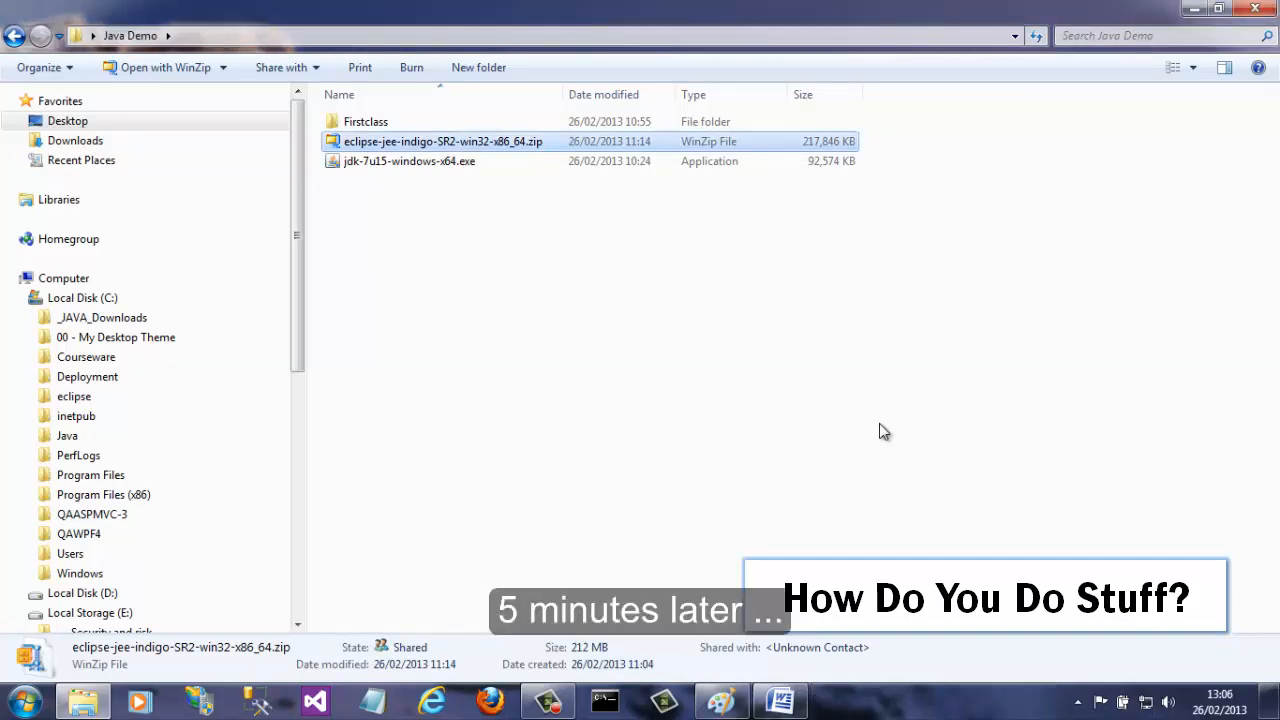
Step: Open C:\eclipse and pin eclipse.exe to the taskbar
{"action": "left_click", "coordinate": [73, 397]}
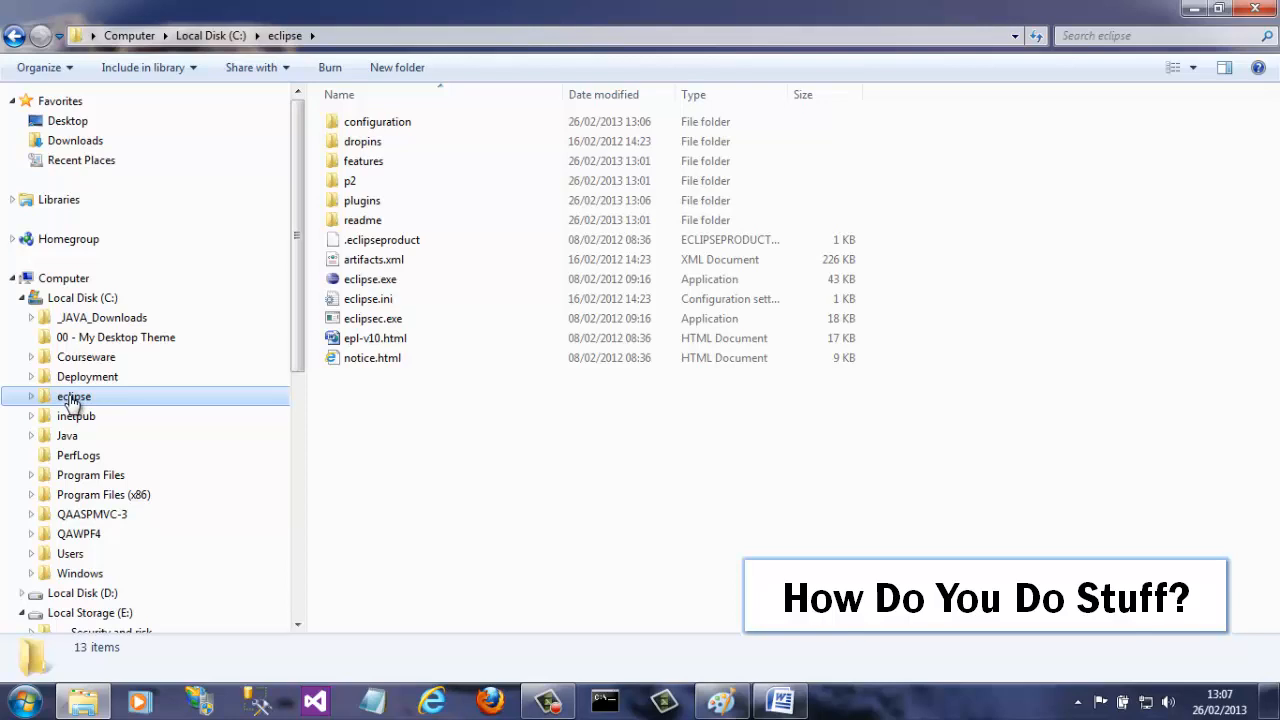
{"action": "left_click", "coordinate": [372, 283]}
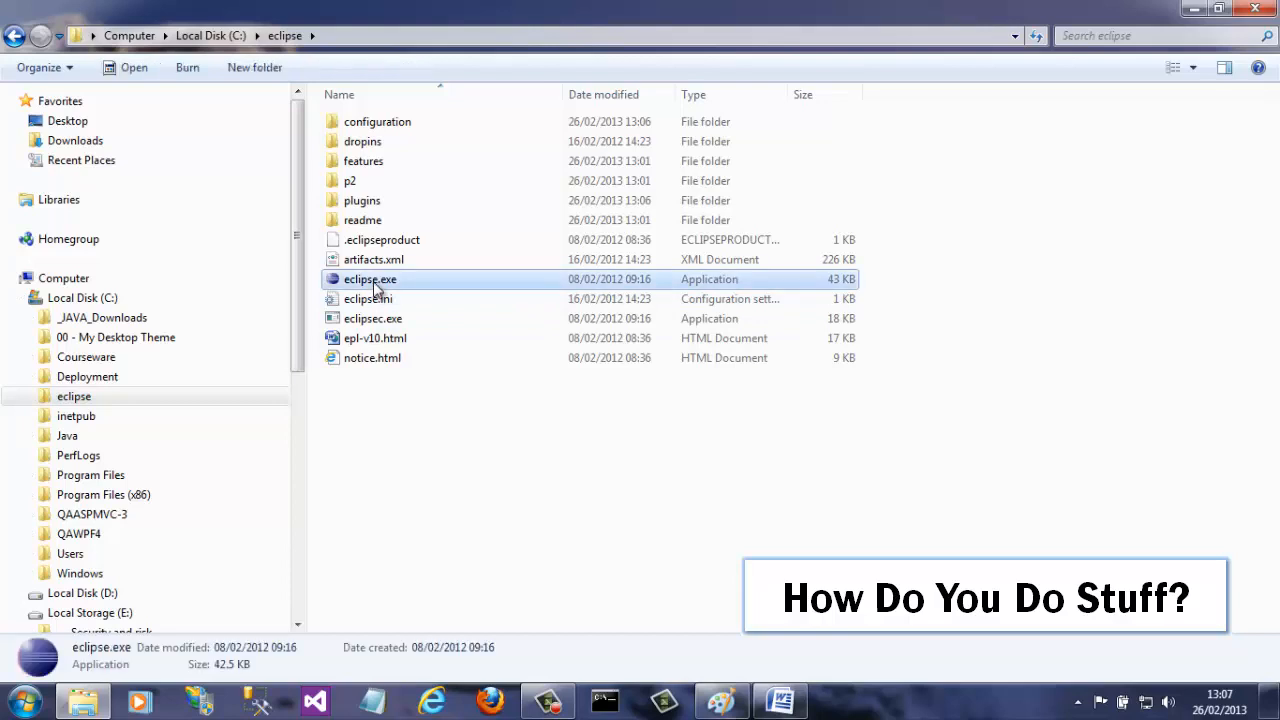
{"action": "right_click", "coordinate": [374, 283]}
{"action": "left_click", "coordinate": [237, 410]}
Step: Launch Eclipse from the pinned taskbar icon, allowing it past the security warning
{"action": "left_click", "coordinate": [1008, 550]}
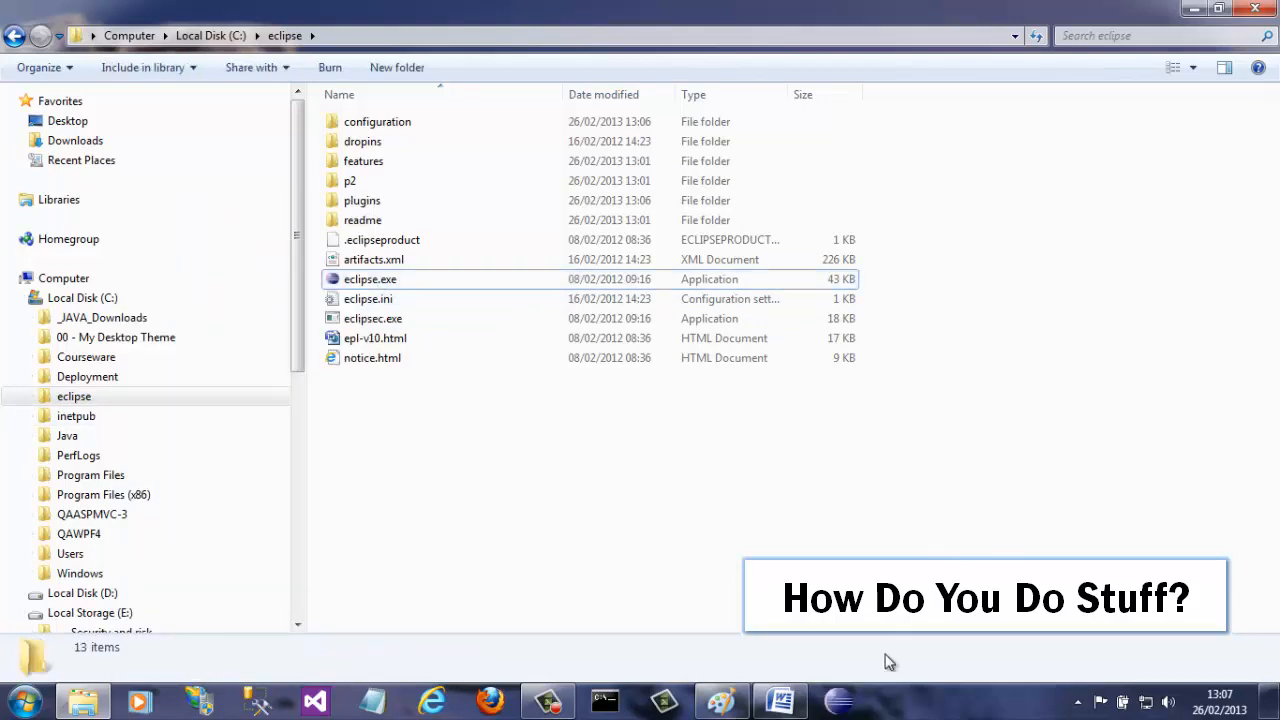
{"action": "left_click", "coordinate": [840, 703]}
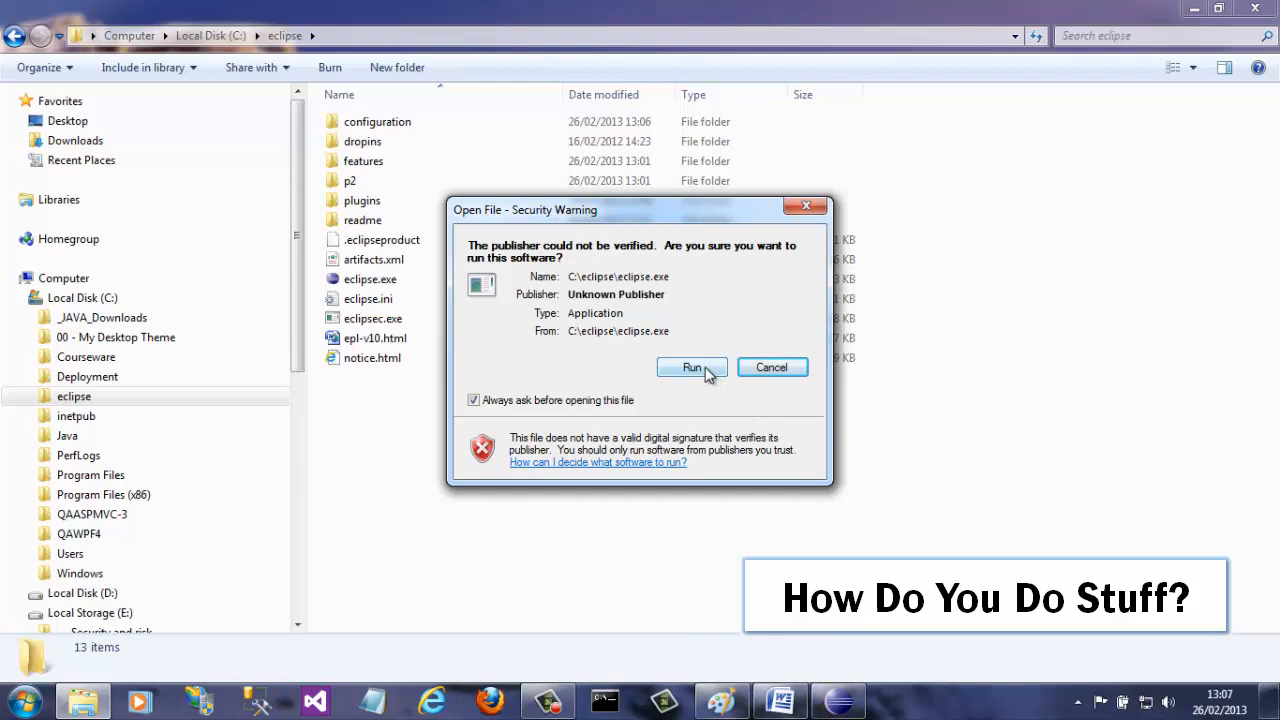
{"action": "left_click", "coordinate": [692, 368]}
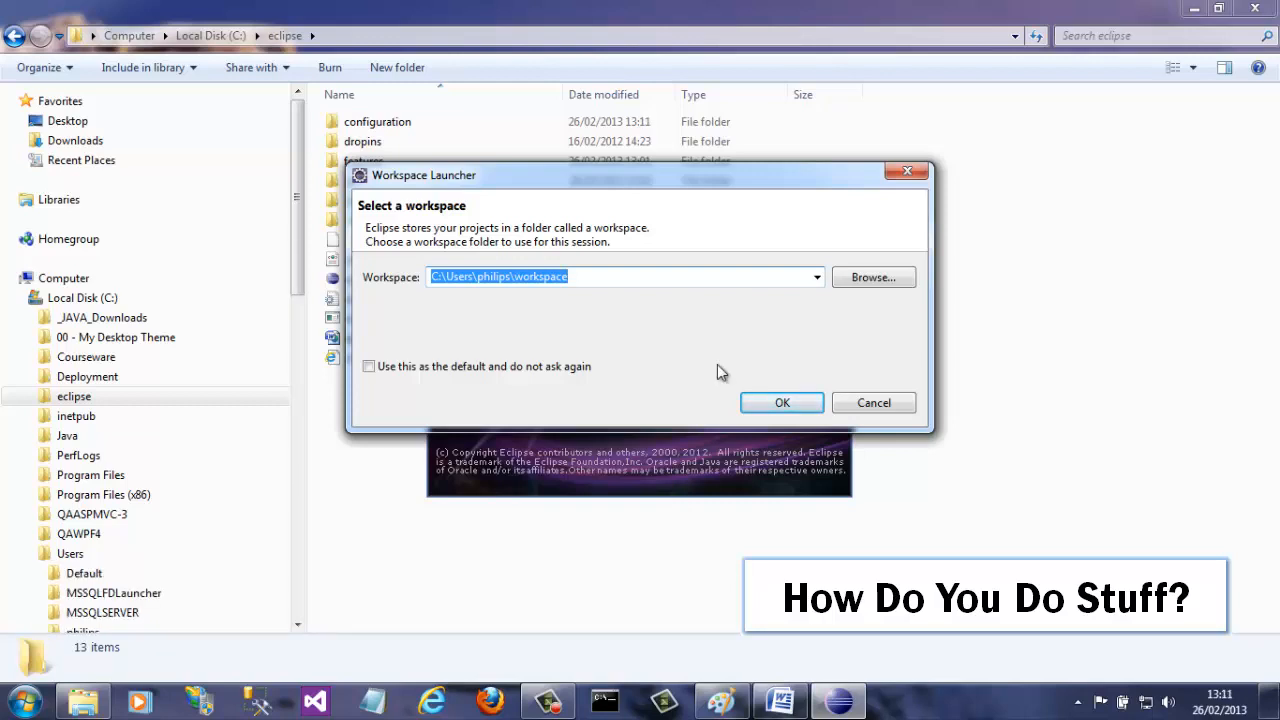
Step: Create a new 'Workspace' folder in Desktop\Java Demo, choose it as the workspace, and start Eclipse
{"action": "left_click", "coordinate": [886, 277]}
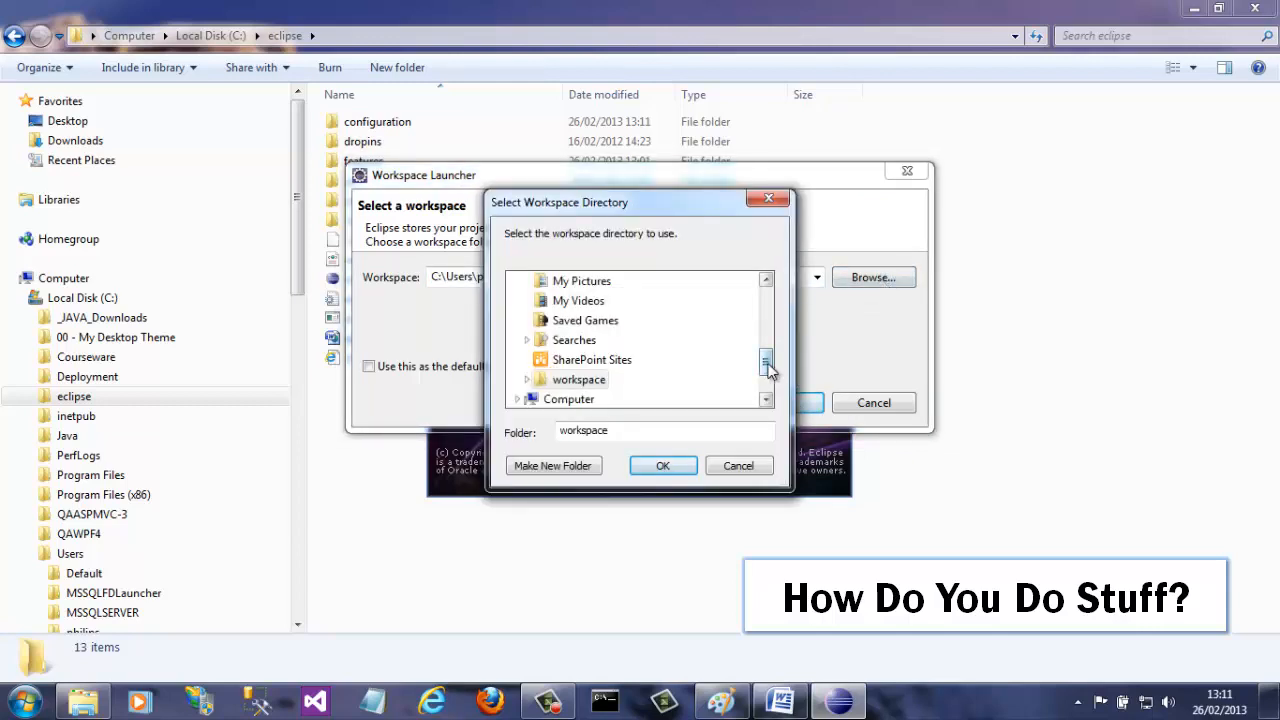
{"action": "mouse_move", "coordinate": [766, 366]}
{"action": "left_mouse_down"}
{"action": "mouse_move", "coordinate": [766, 294]}
{"action": "mouse_move", "coordinate": [766, 377]}
{"action": "left_mouse_up"}
{"action": "left_click", "coordinate": [560, 290]}
{"action": "left_click", "coordinate": [586, 382]}
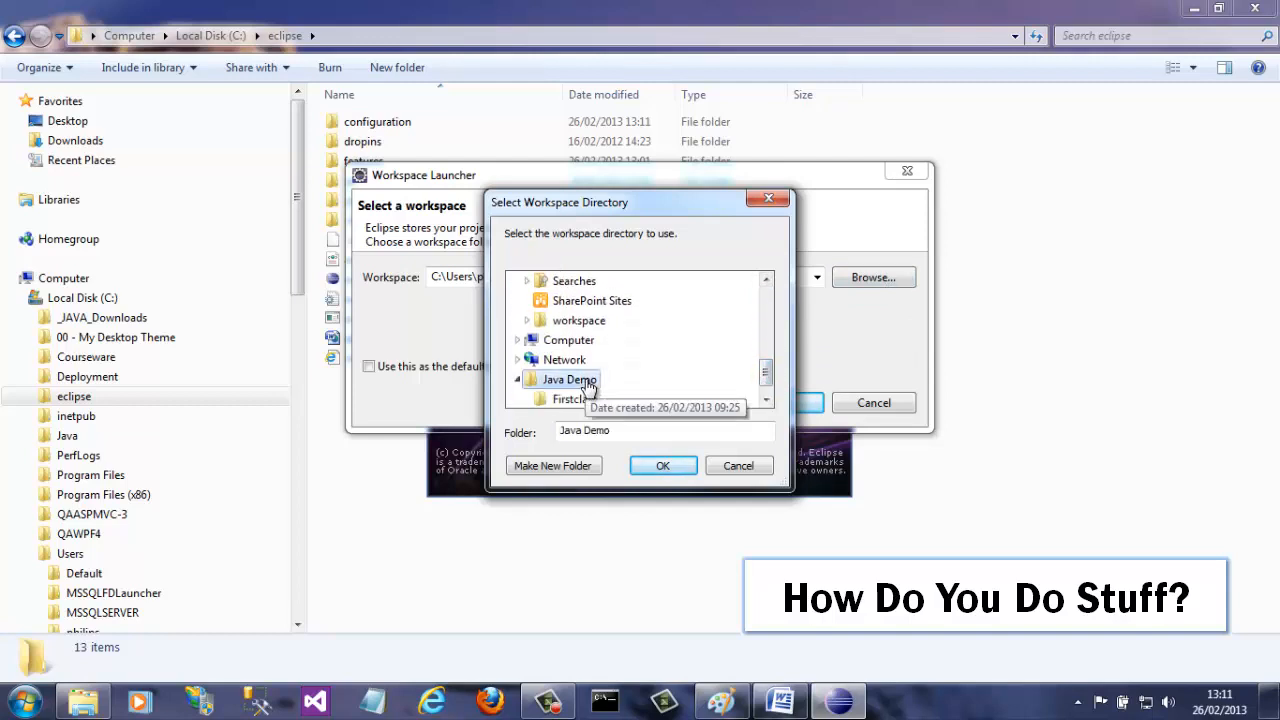
{"action": "left_click", "coordinate": [576, 466]}
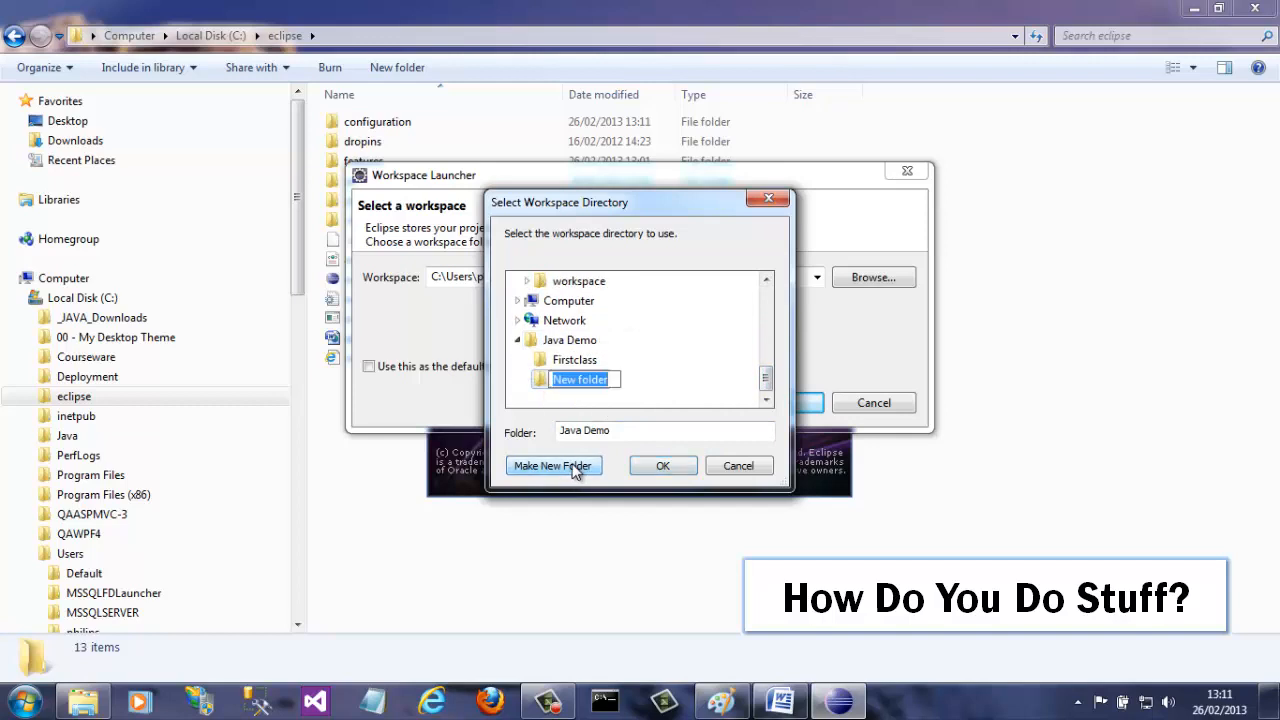
{"action": "type", "text": "Workspace"}
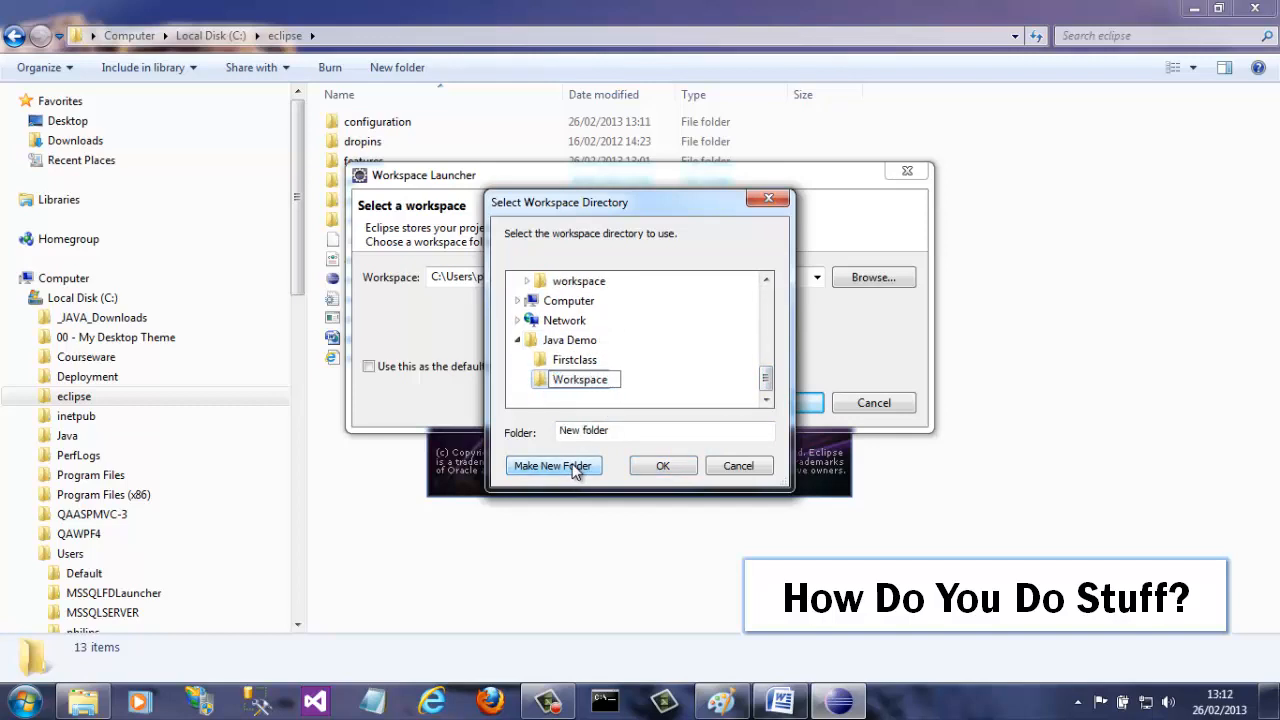
{"action": "key", "text": "Return"}
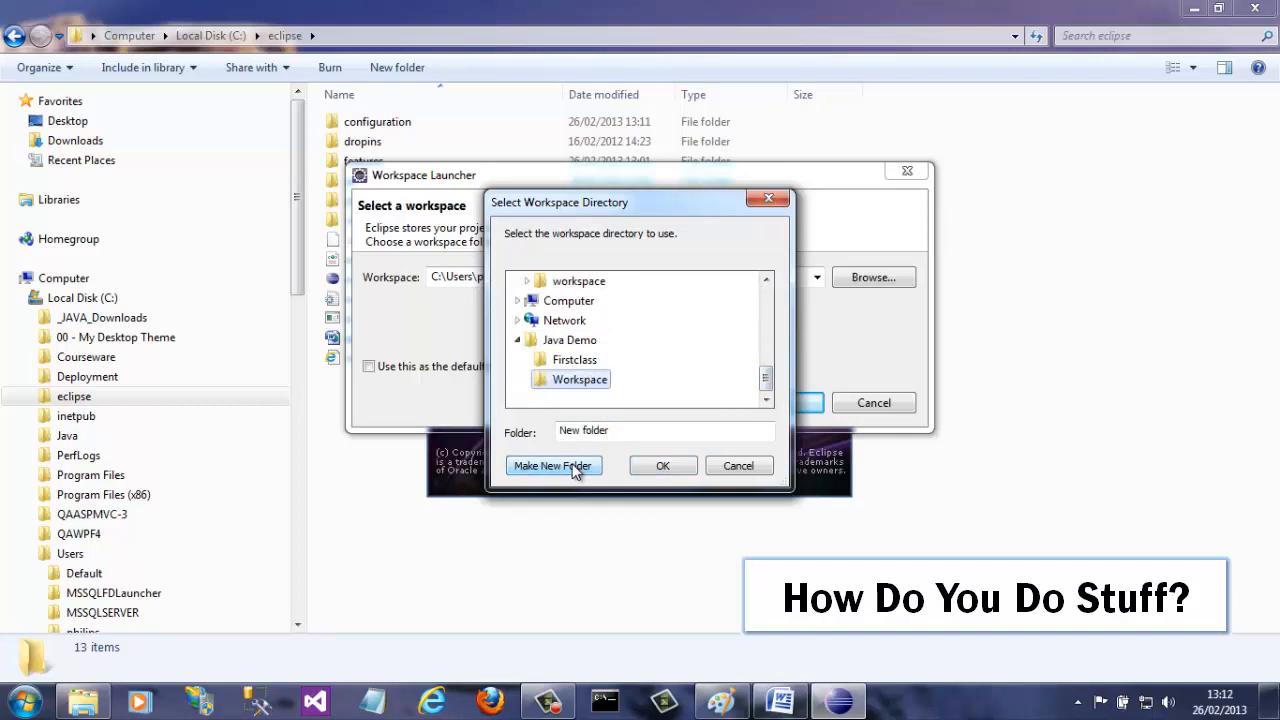
{"action": "left_click", "coordinate": [670, 466]}
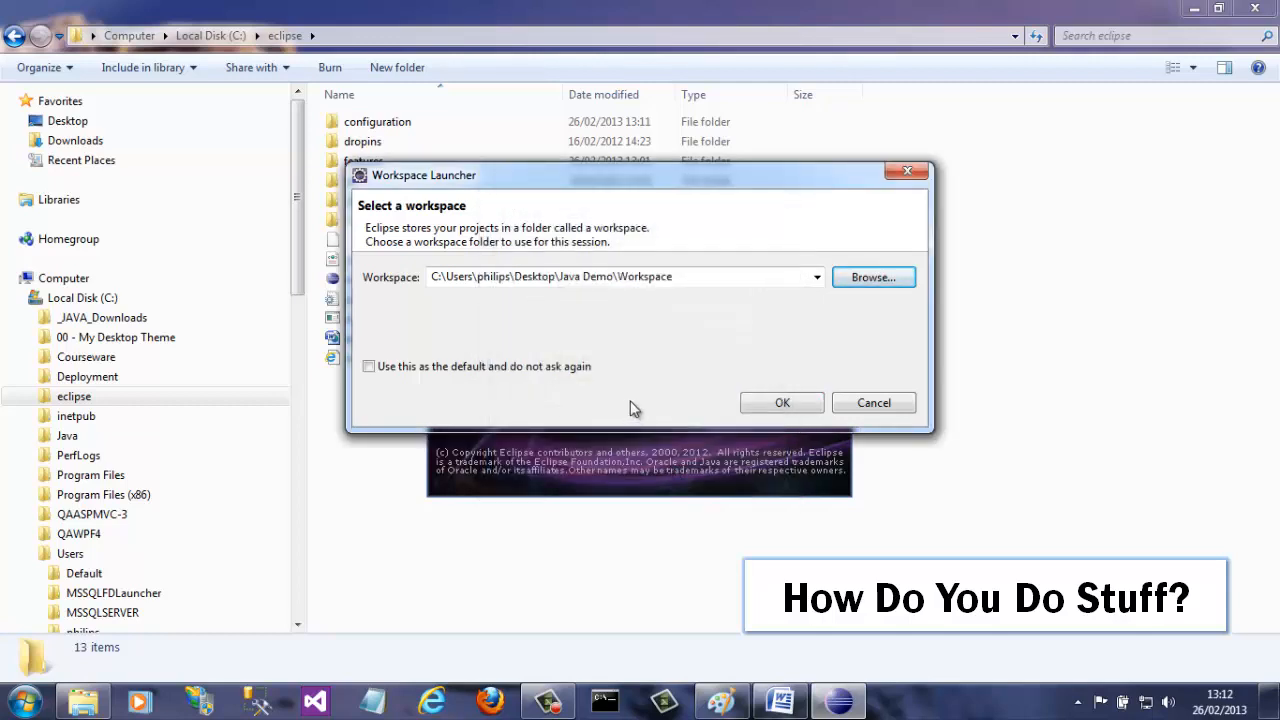
{"action": "left_click", "coordinate": [788, 405]}
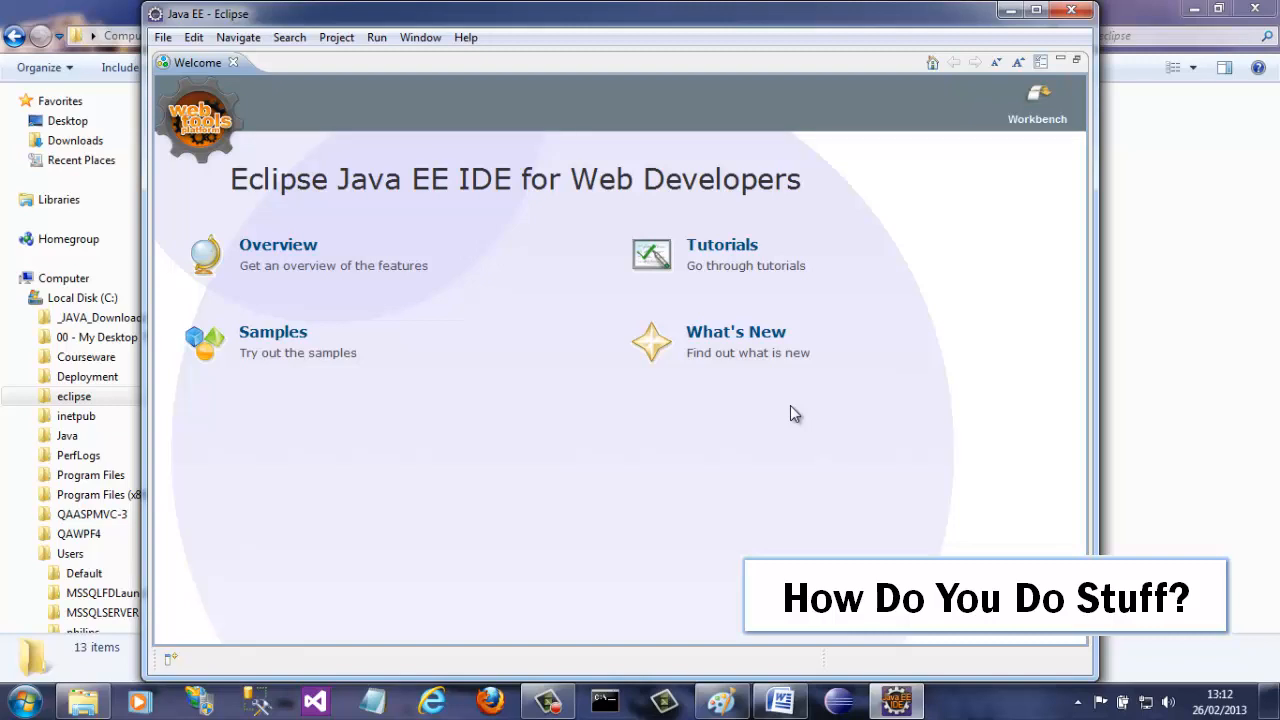
Step: Close the Welcome page to reach the Java EE workbench and maximize the window
{"action": "left_click", "coordinate": [1038, 100]}
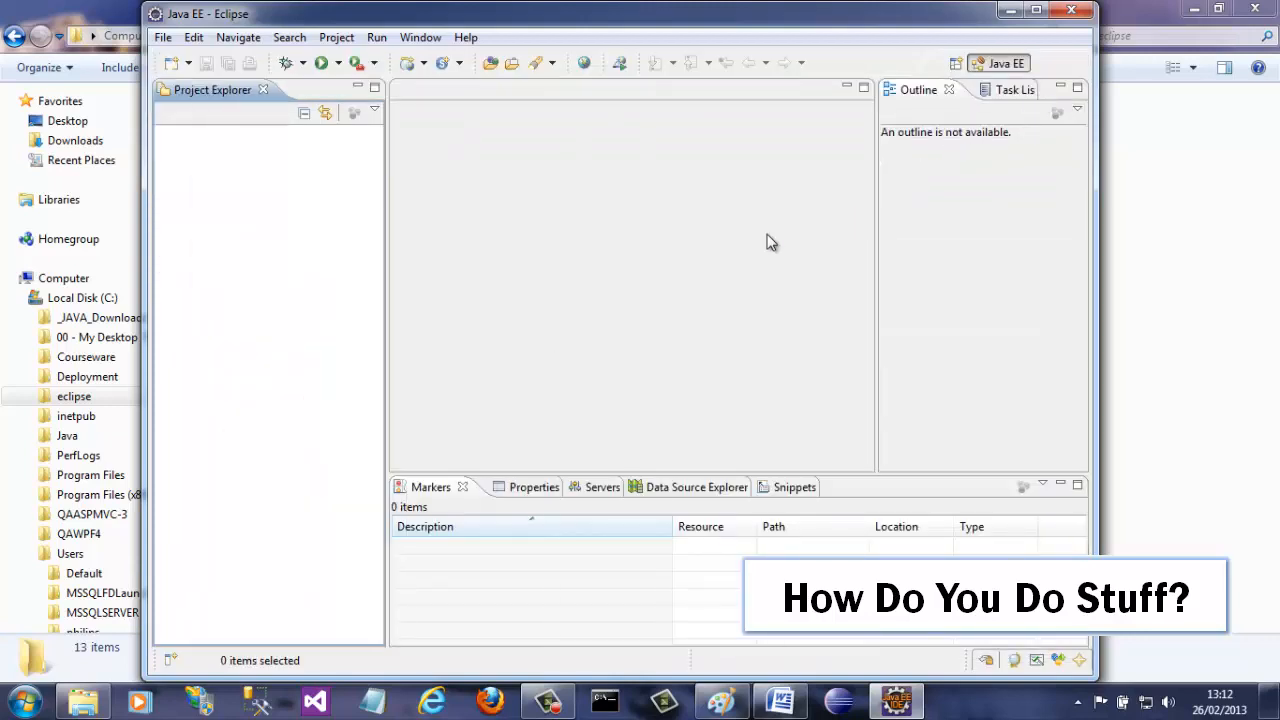
{"action": "left_click", "coordinate": [1036, 11]}
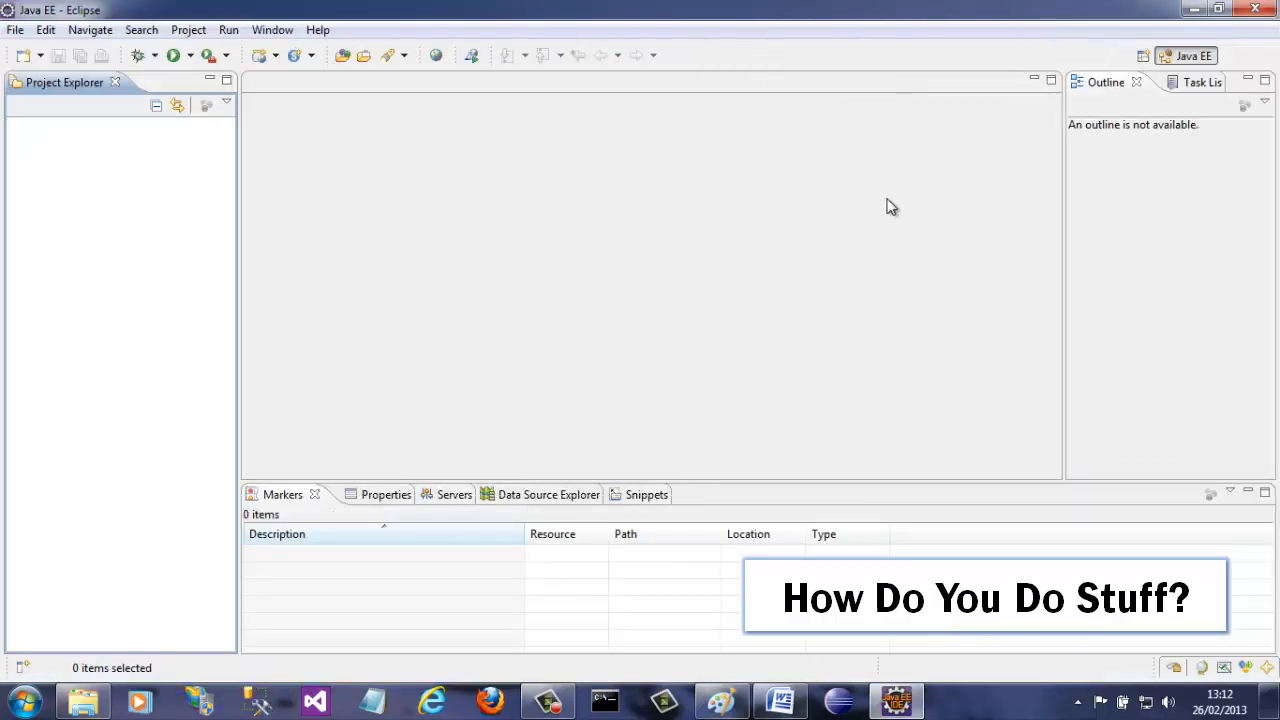